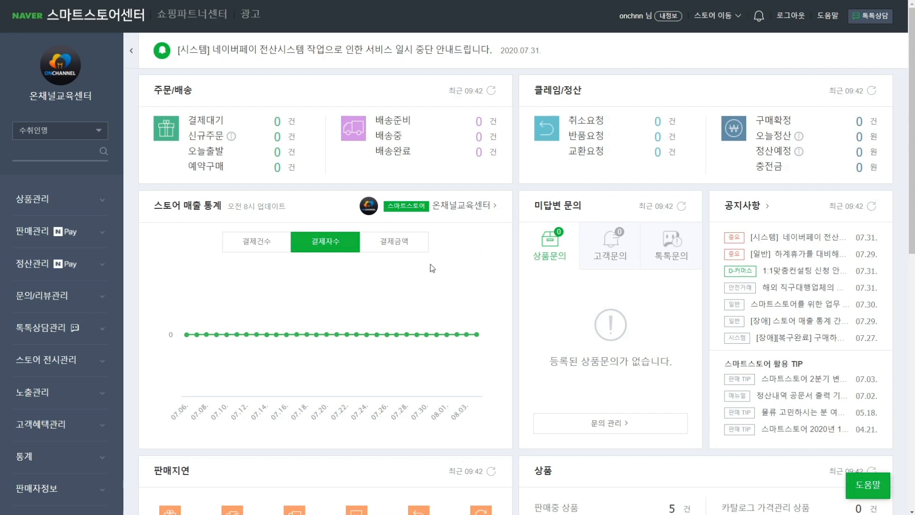
# - Open the search ad center (검색광고센터) linked from the seller dashboard and enter its ad management system
pyautogui.scroll(-10, 553, 255)
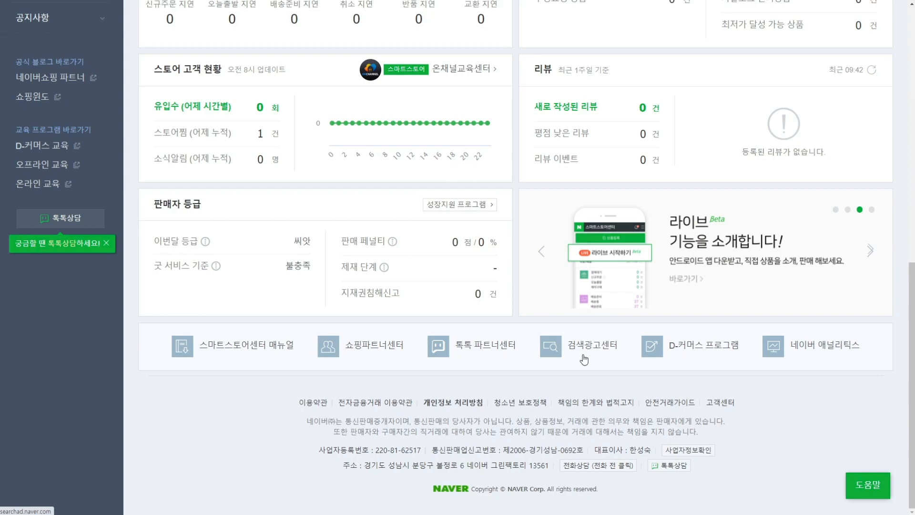
pyautogui.click(584, 359)
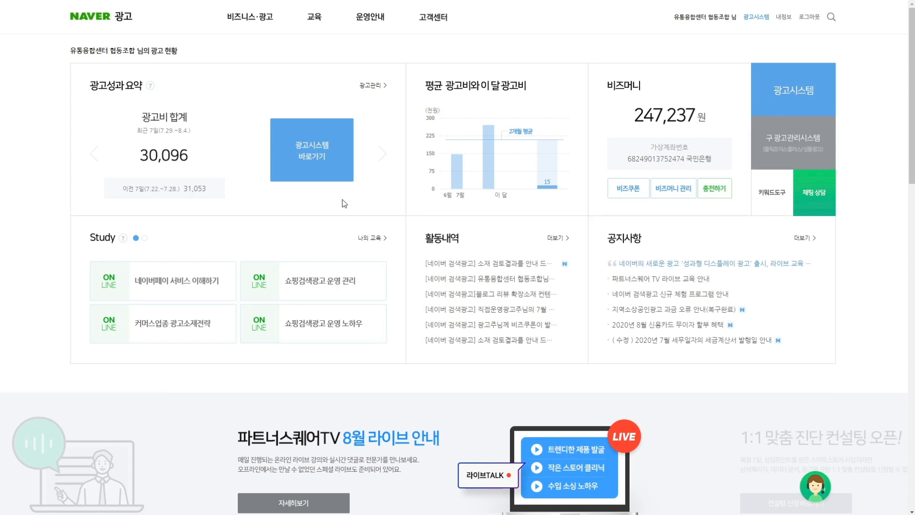
pyautogui.click(805, 103)
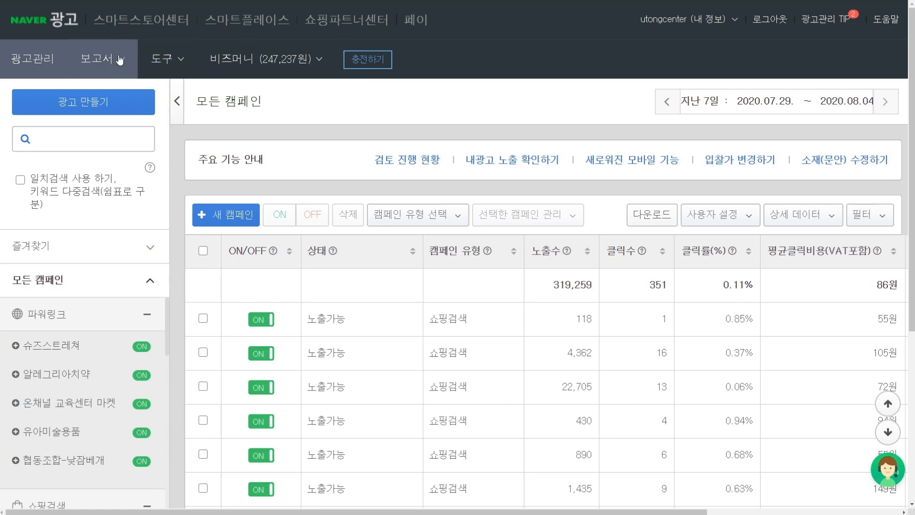
# - Start creating a new ad and select 쇼핑검색 유형 as the campaign type
pyautogui.click(81, 108)
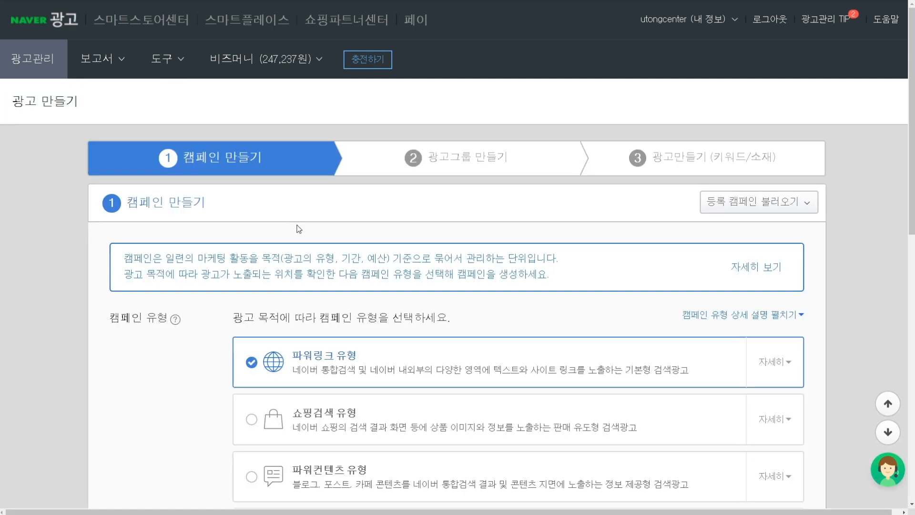
pyautogui.scroll(-3, 295, 266)
pyautogui.scroll(-1, 286, 264)
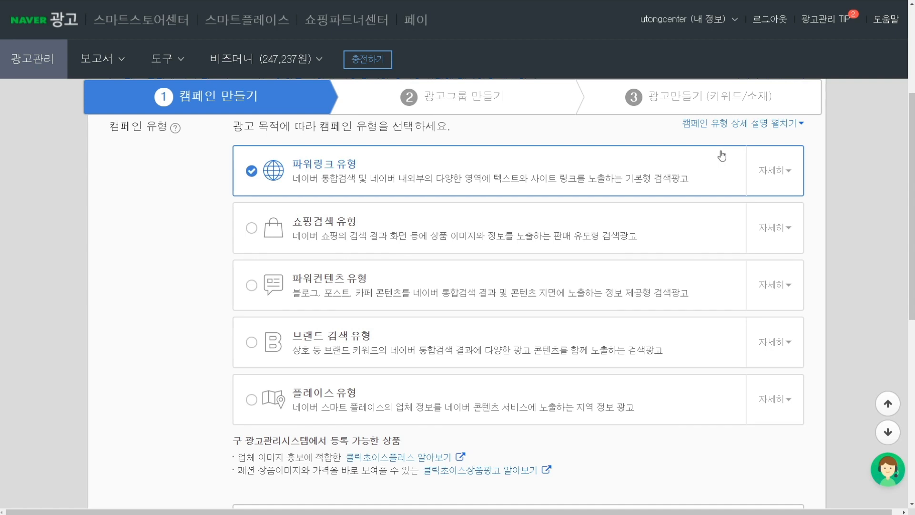
pyautogui.click(409, 235)
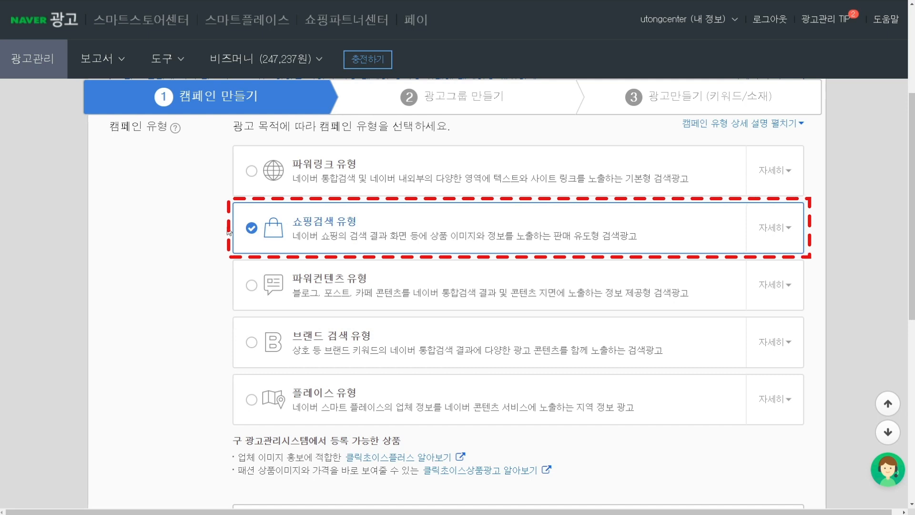
# - Name the campaign 온채널 마켓 and set its daily budget to 5,000 won
pyautogui.scroll(-2, 310, 246)
pyautogui.scroll(-5, 309, 247)
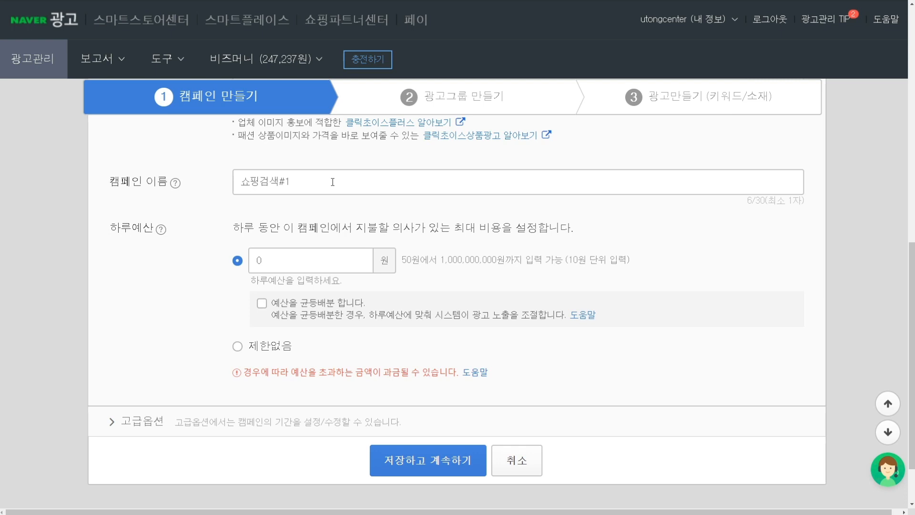
pyautogui.moveTo(333, 182); pyautogui.dragTo(16, 186)
pyautogui.click(272, 263)
pyautogui.write('5000')
pyautogui.click(153, 310)
# - Review the campaign period in the advanced options, save the campaign and continue to ad group creation
pyautogui.scroll(-1, 124, 379)
pyautogui.click(125, 379)
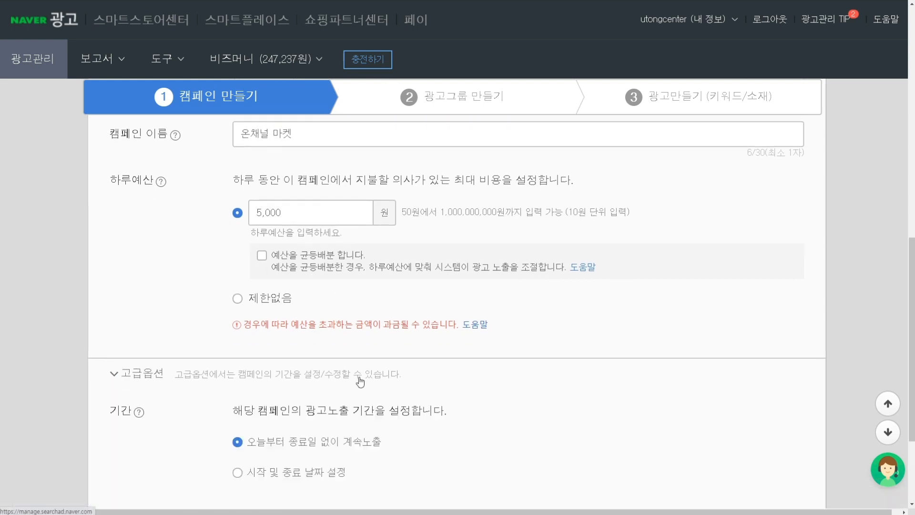
pyautogui.scroll(-3, 359, 377)
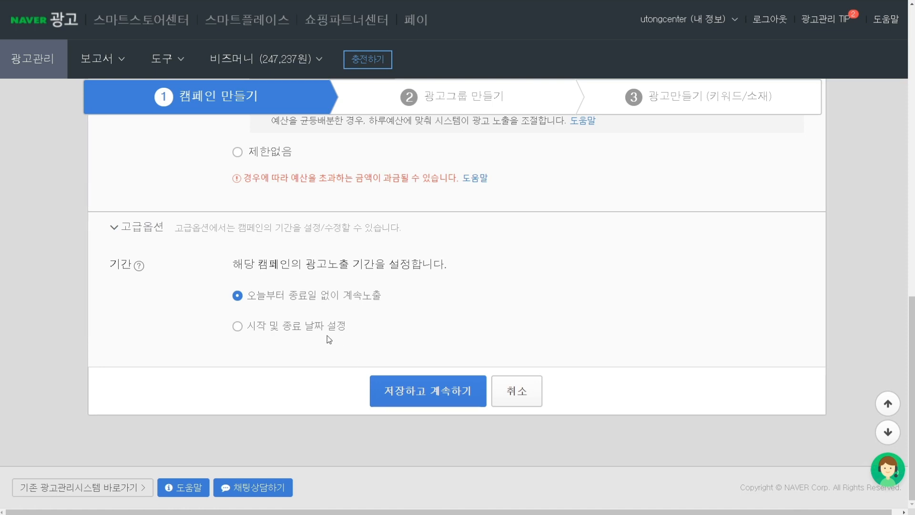
pyautogui.click(445, 389)
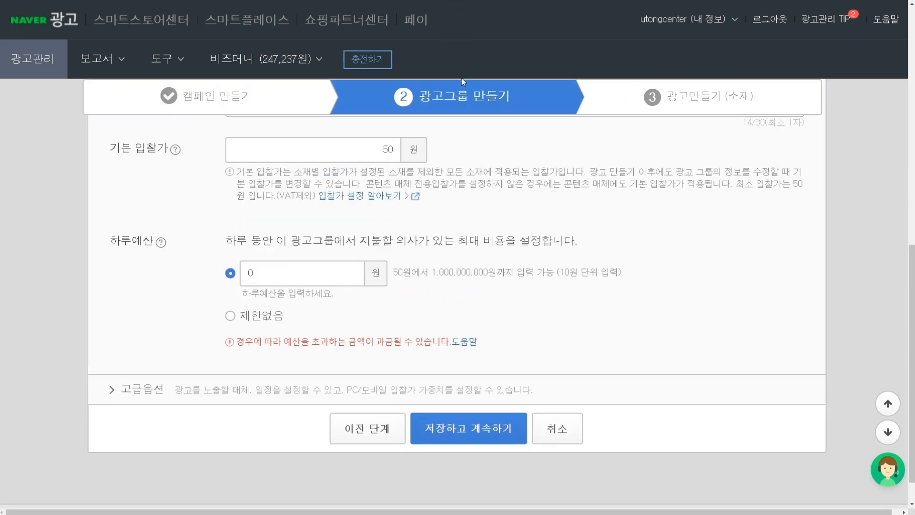
# - Select 쇼핑몰 상품형 as the ad group type and name the group 온채널 마켓_식품
pyautogui.scroll(10, 510, 292)
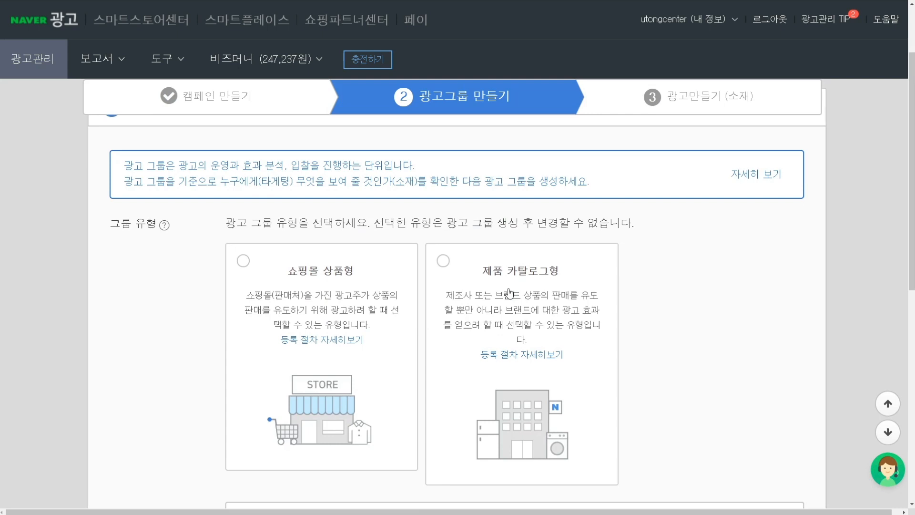
pyautogui.click(243, 262)
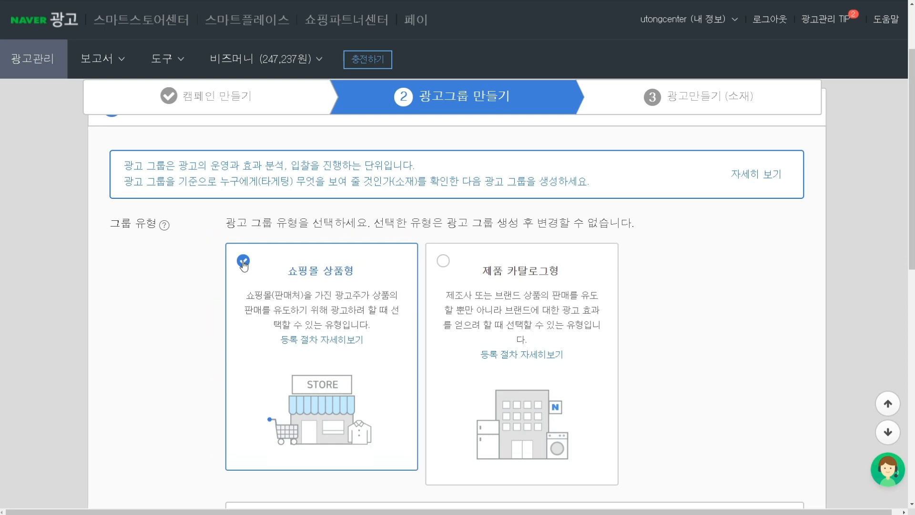
pyautogui.scroll(-6, 462, 218)
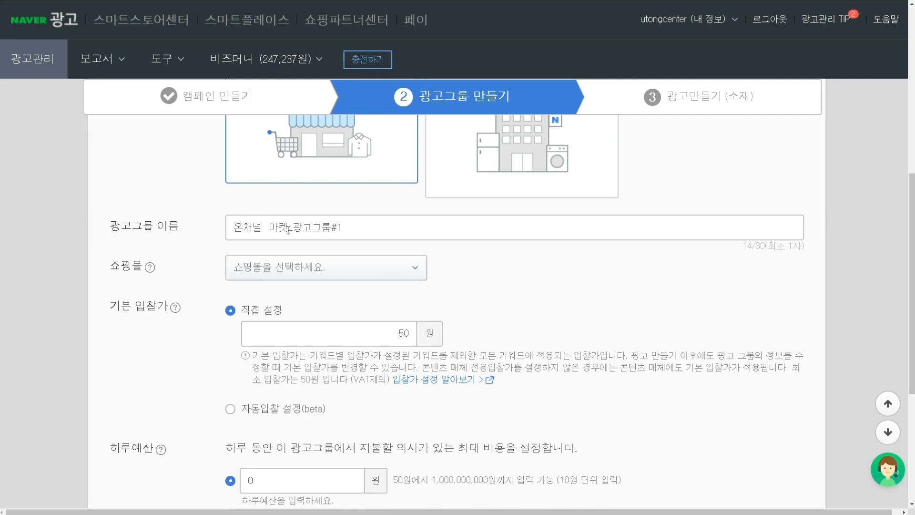
pyautogui.moveTo(288, 228); pyautogui.dragTo(235, 234)
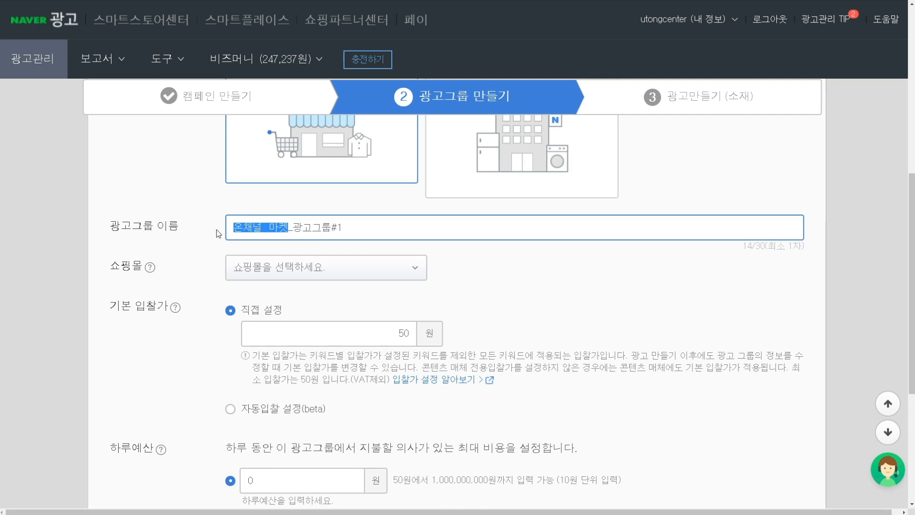
pyautogui.moveTo(293, 232); pyautogui.dragTo(435, 230)
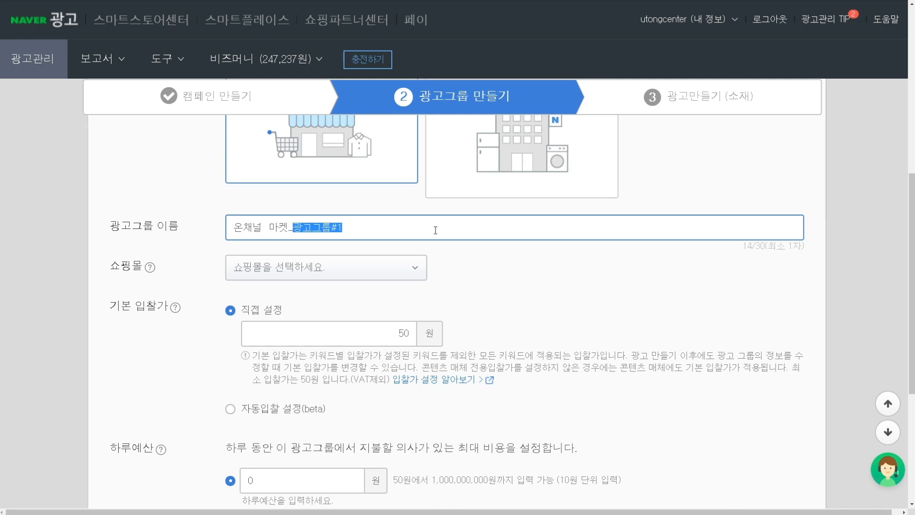
pyautogui.press('BackSpace')
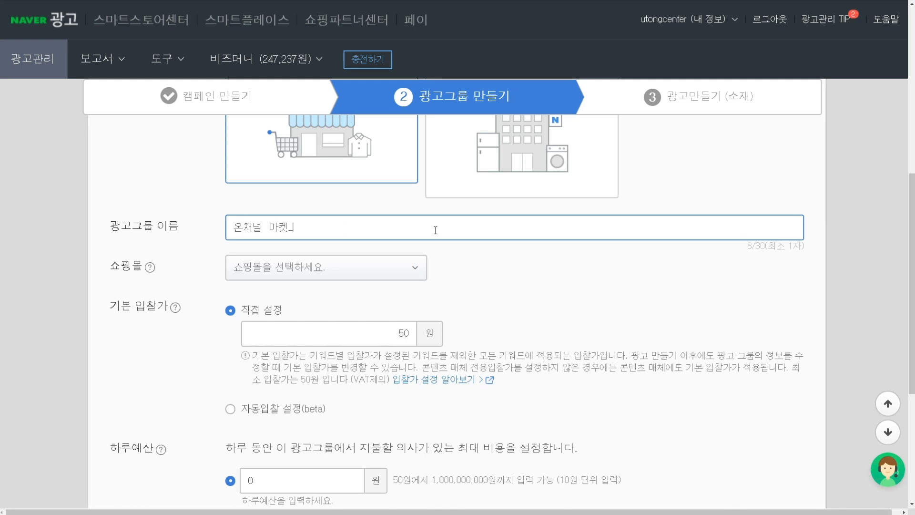
pyautogui.write('식품')
pyautogui.click(552, 269)
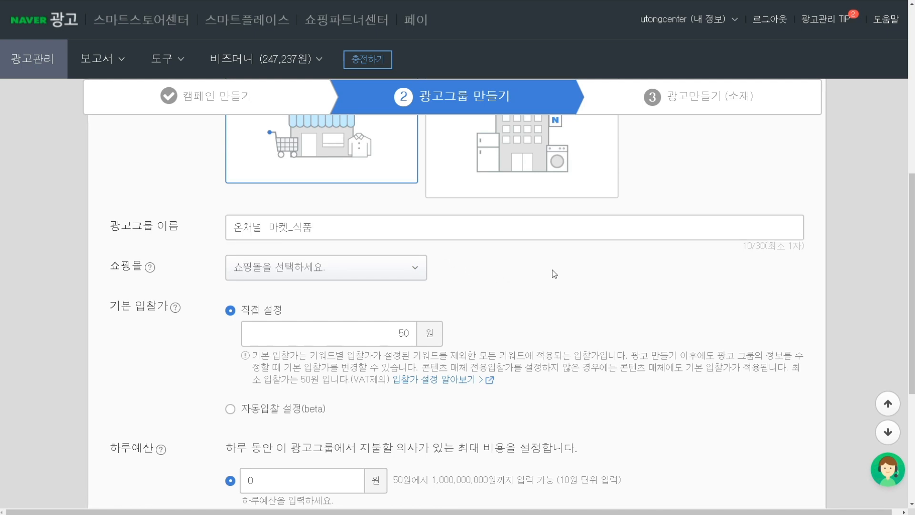
pyautogui.scroll(-1, 554, 274)
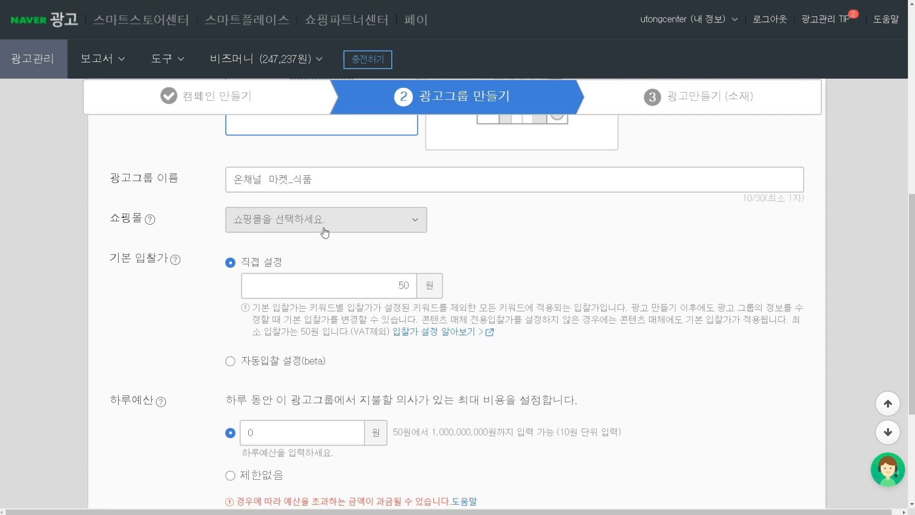
pyautogui.click(322, 232)
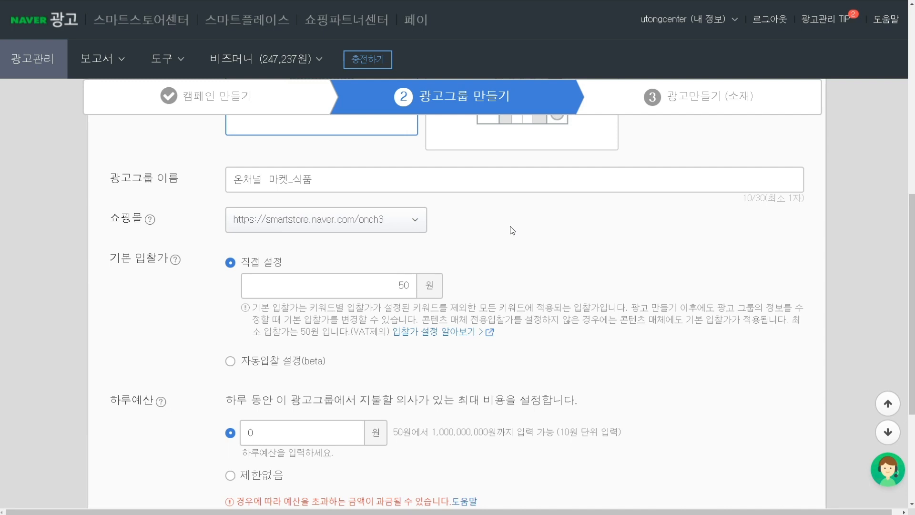
pyautogui.scroll(-2, 512, 230)
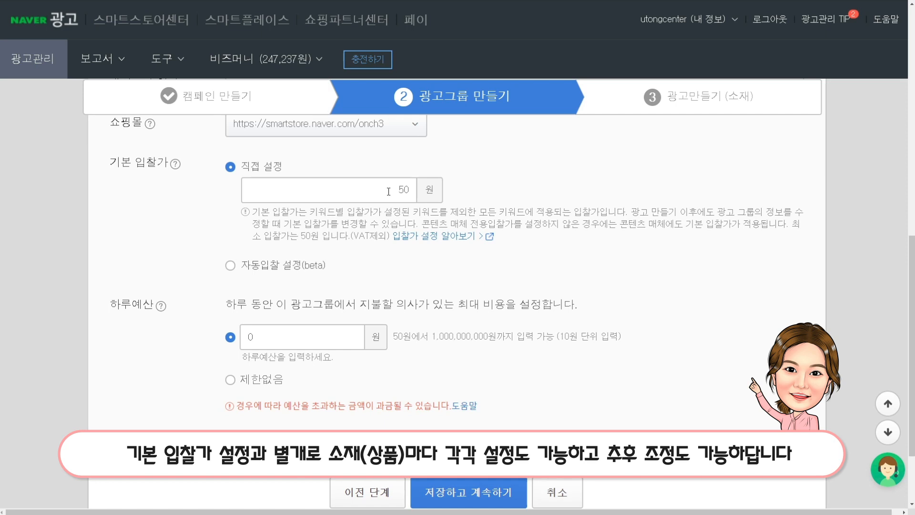
pyautogui.scroll(-1, 432, 289)
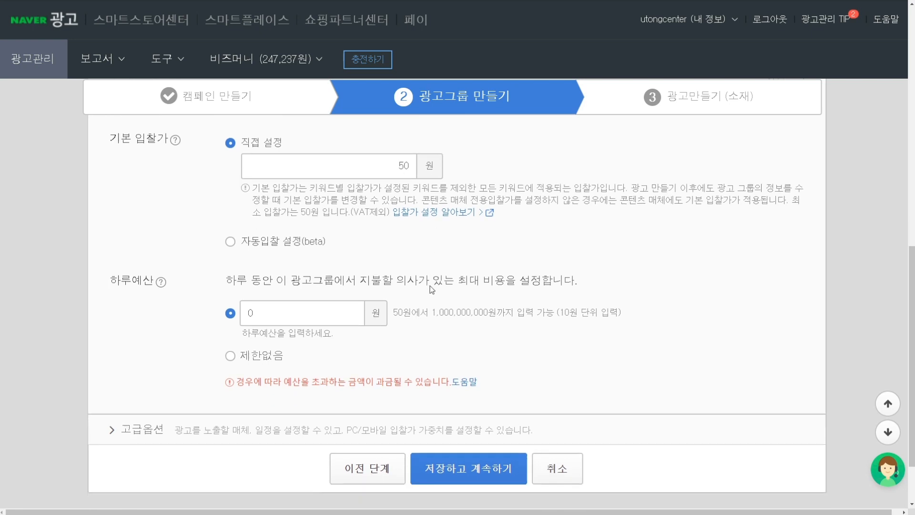
pyautogui.scroll(-2, 431, 289)
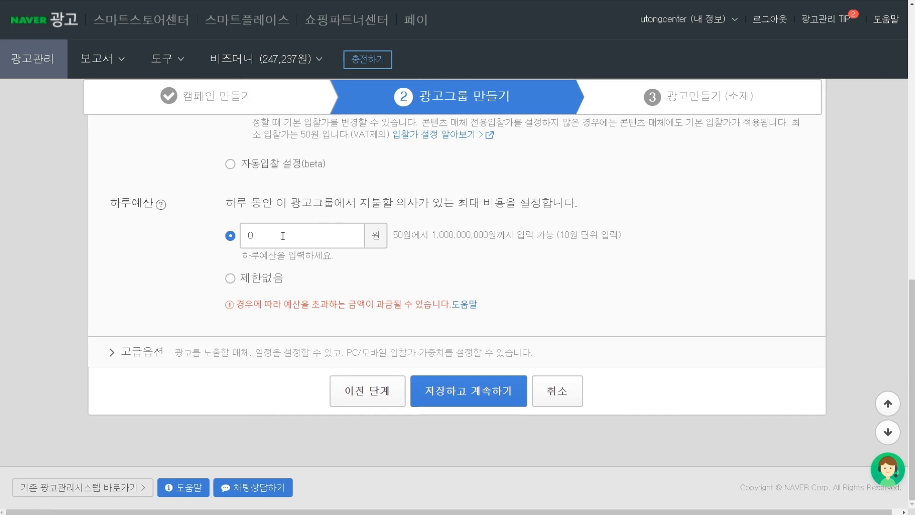
# - Examine the media type and day/time choices in the ad group's advanced options, returning to 모든 매체 and 모든 요일/시간대
pyautogui.click(149, 352)
pyautogui.scroll(-3, 189, 314)
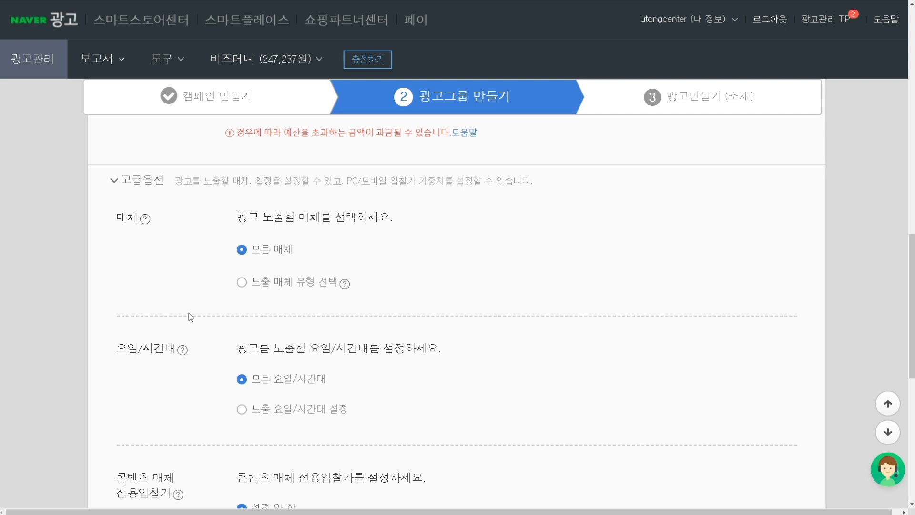
pyautogui.click(283, 285)
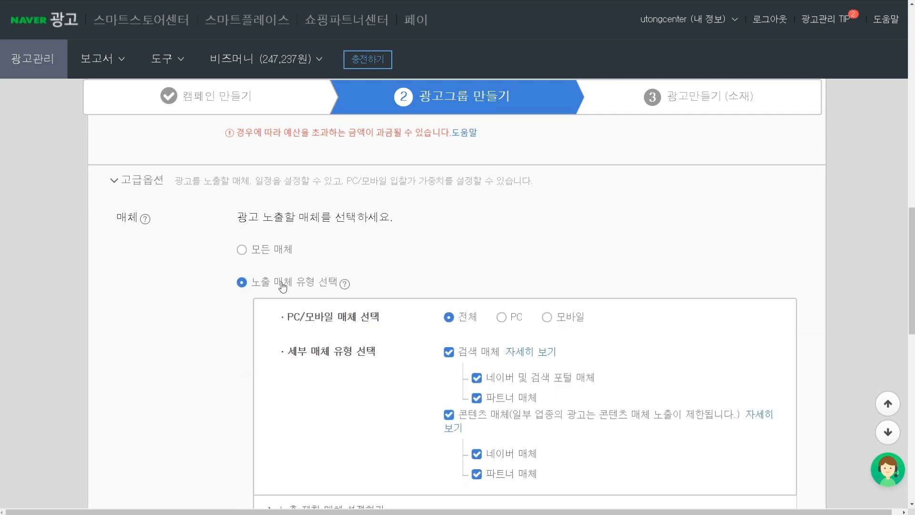
pyautogui.click(266, 251)
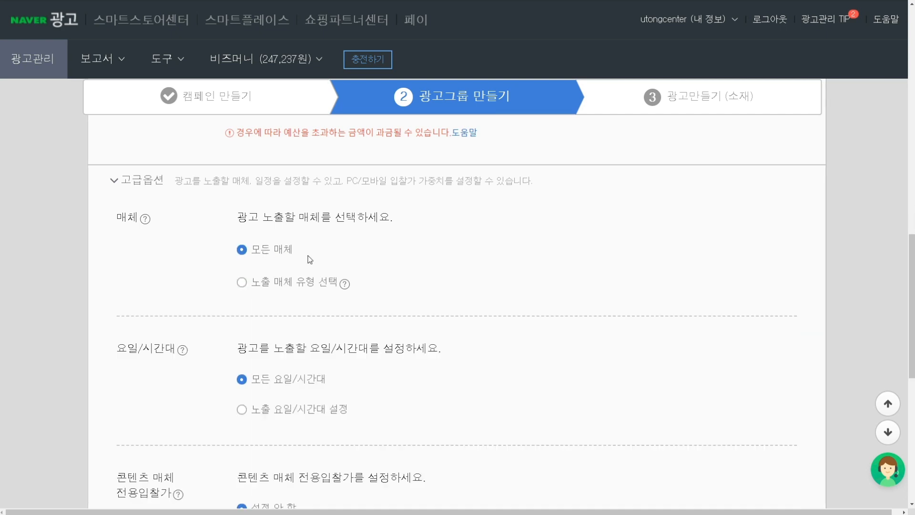
pyautogui.scroll(-2, 307, 262)
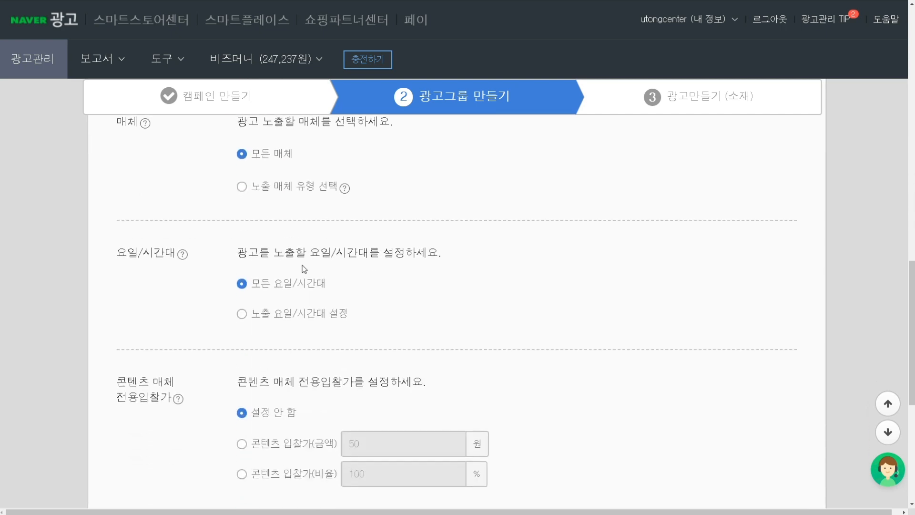
pyautogui.click(269, 319)
pyautogui.click(287, 292)
# - Review the PC and mobile bid weights, save the ad group and continue to ad creation
pyautogui.scroll(-5, 296, 291)
pyautogui.scroll(-2, 295, 289)
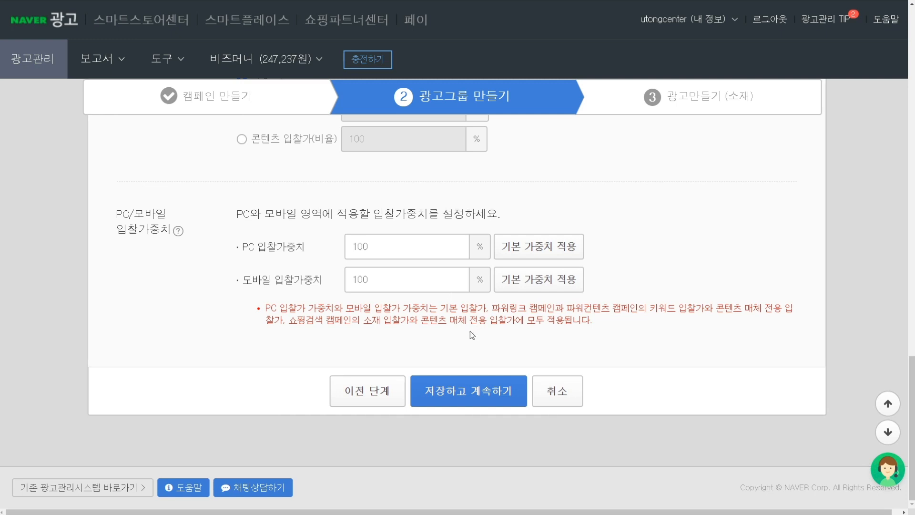
pyautogui.scroll(6, 471, 335)
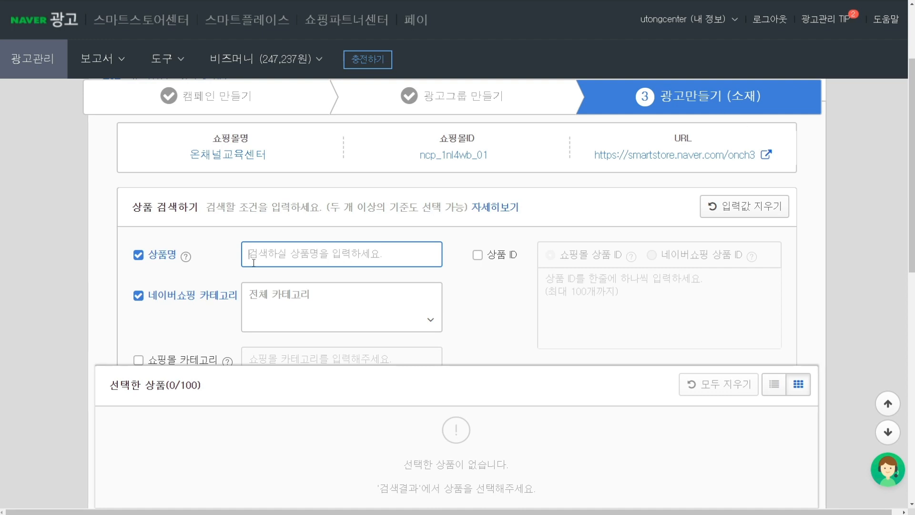
# - Examine the product search form, trying the 상품 ID condition and switching back to the 상품명 condition
pyautogui.scroll(-5, 456, 270)
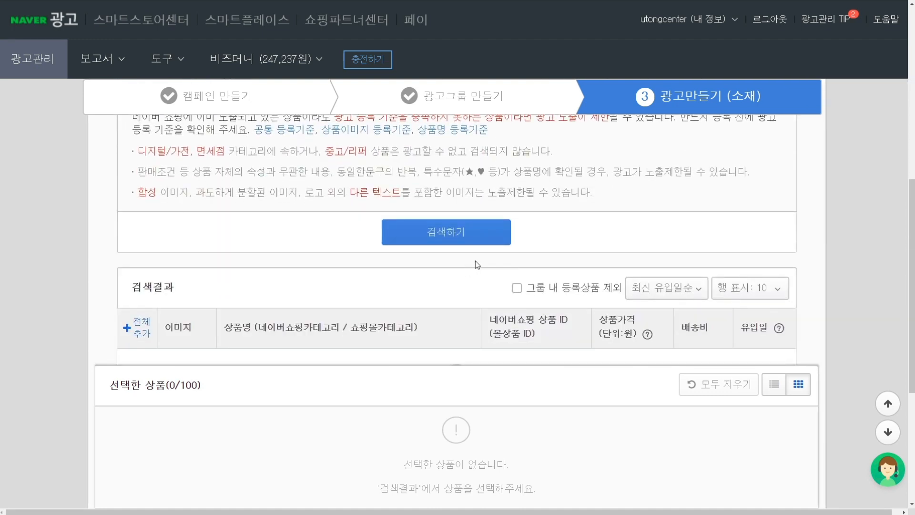
pyautogui.scroll(1, 477, 264)
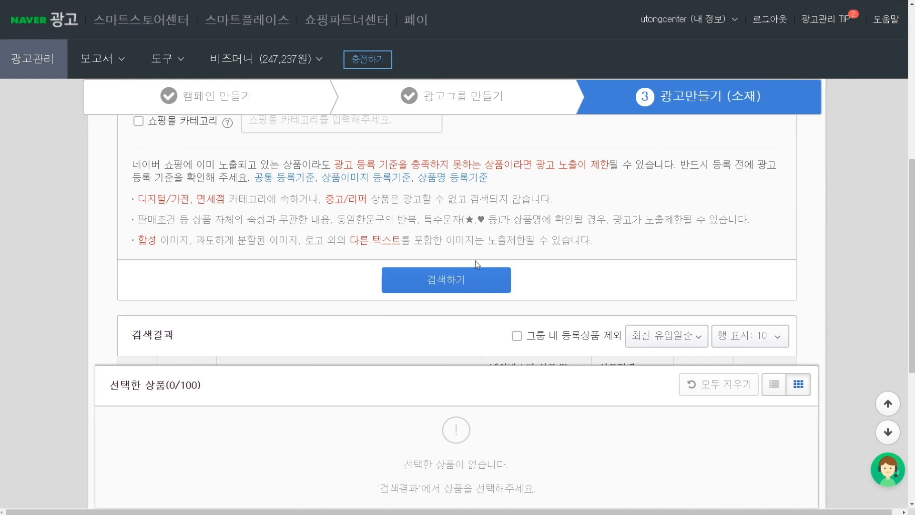
pyautogui.scroll(4, 475, 261)
pyautogui.click(281, 214)
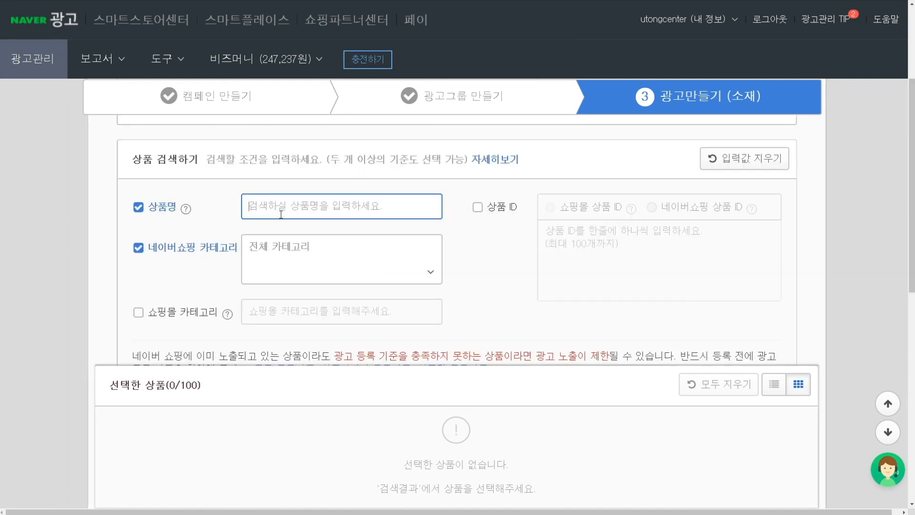
pyautogui.click(477, 207)
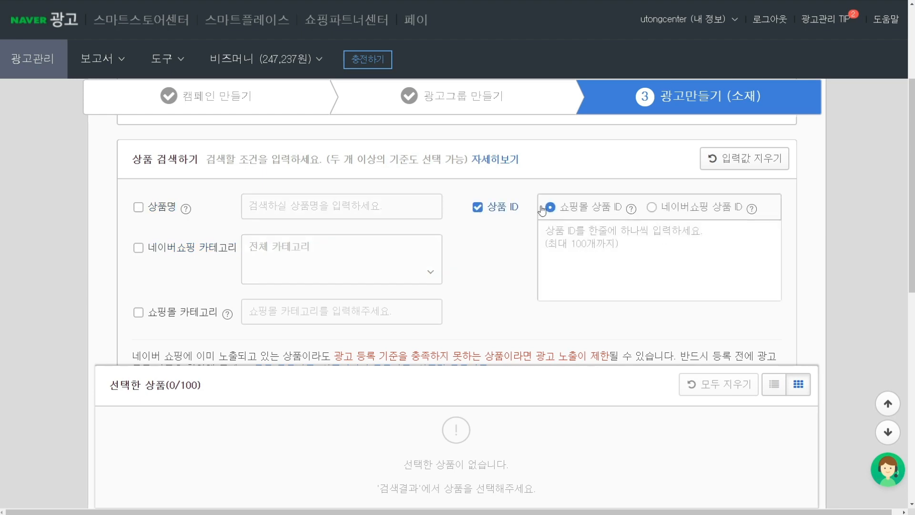
pyautogui.click(139, 207)
# - Search the mall's products without a keyword and add the 프로셀러 마스터 과정 and 3개월 스토어팜 쇼핑몰 실전 창업교육 28기 products
pyautogui.scroll(-3, 444, 302)
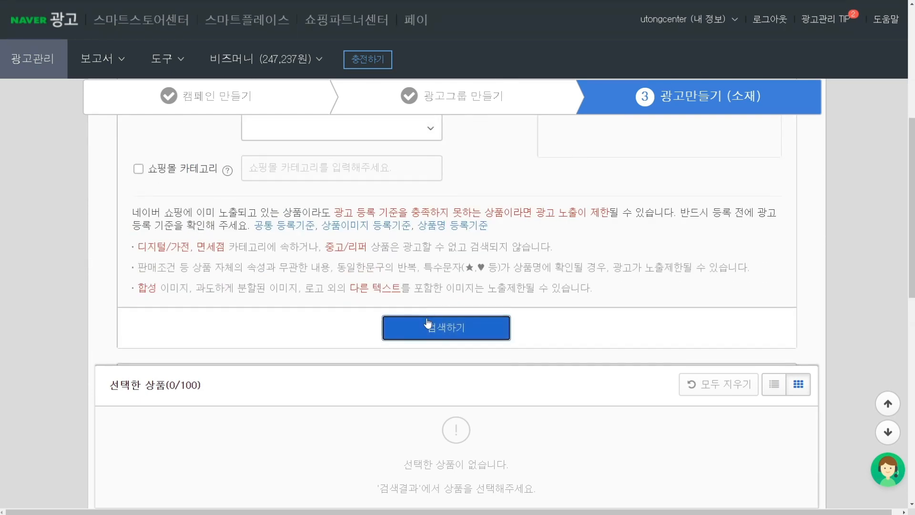
pyautogui.click(428, 323)
pyautogui.scroll(-3, 429, 323)
pyautogui.scroll(-3, 428, 323)
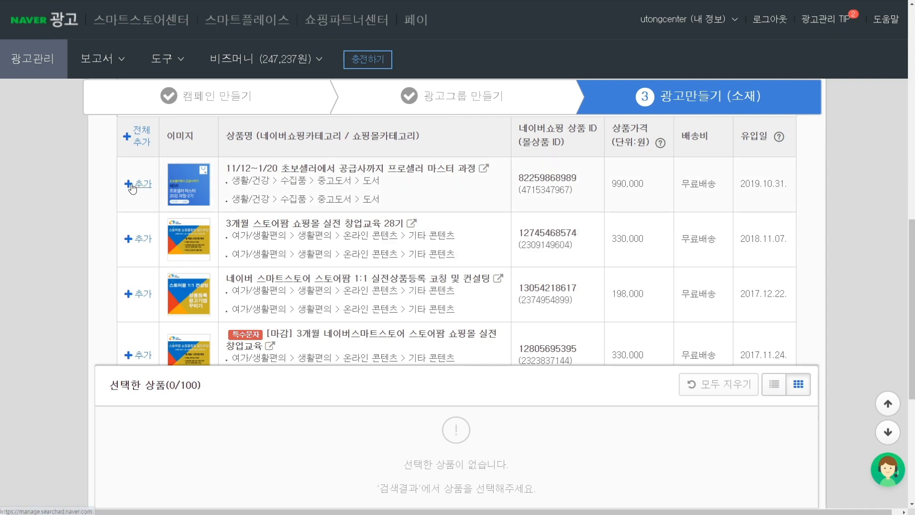
pyautogui.click(140, 184)
pyautogui.click(140, 238)
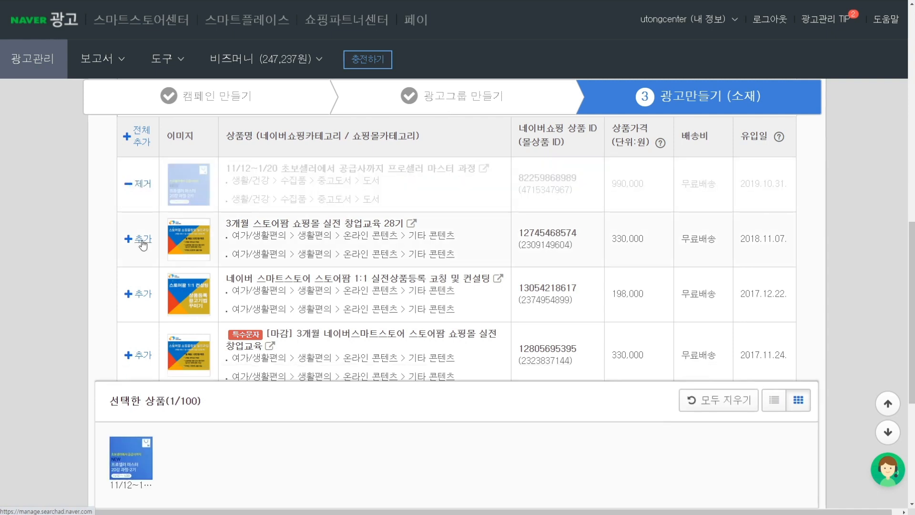
# - Add the [마감] 3개월 네이버스마트스토어 창업교육 and 스토어팜 1:1 실전상품등록 코칭 및 컨설팅 products to the selection and create the ads
pyautogui.click(141, 355)
pyautogui.click(140, 293)
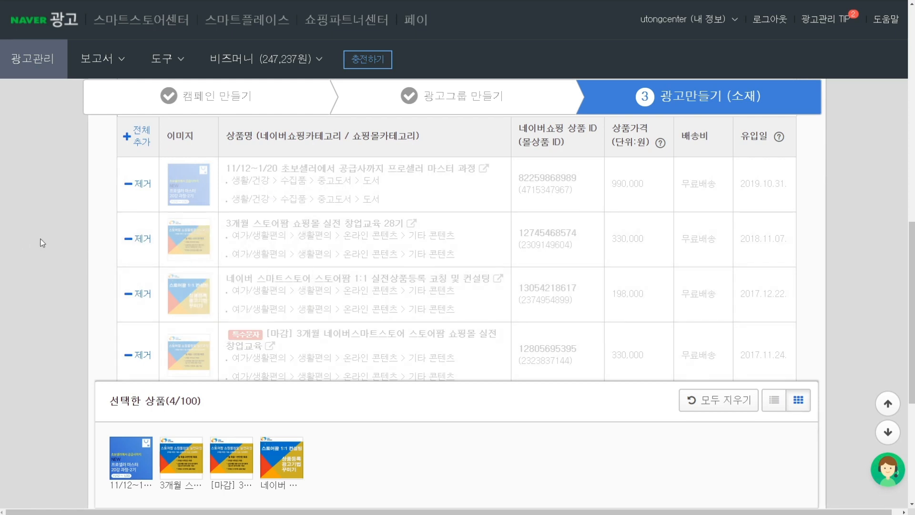
pyautogui.scroll(-5, 42, 243)
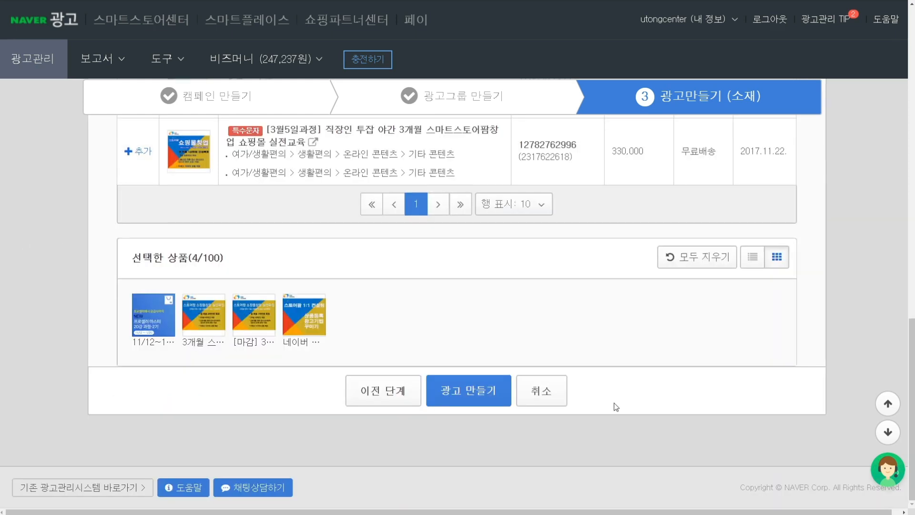
pyautogui.click(463, 398)
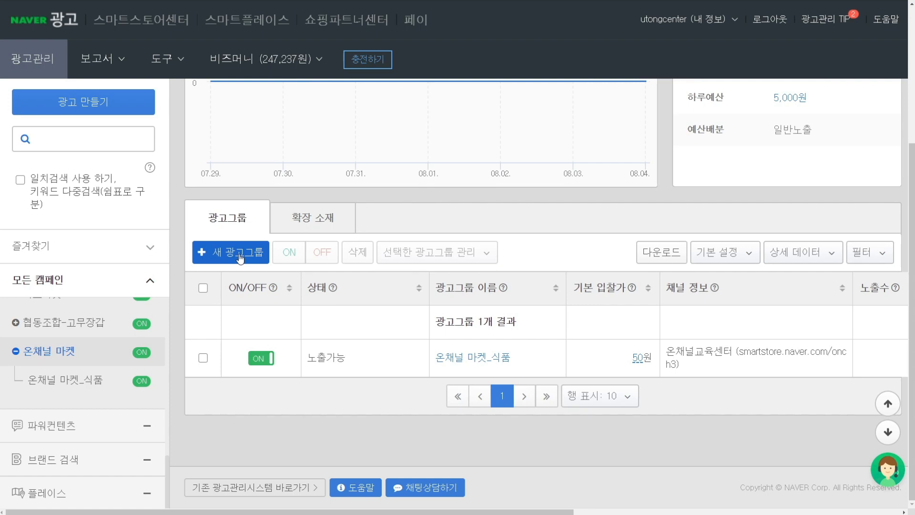
# - Open the 온채널 마켓_식품 ad group and examine the status and product details of its ad creatives
pyautogui.click(481, 357)
pyautogui.scroll(-7, 618, 370)
pyautogui.scroll(3, 618, 370)
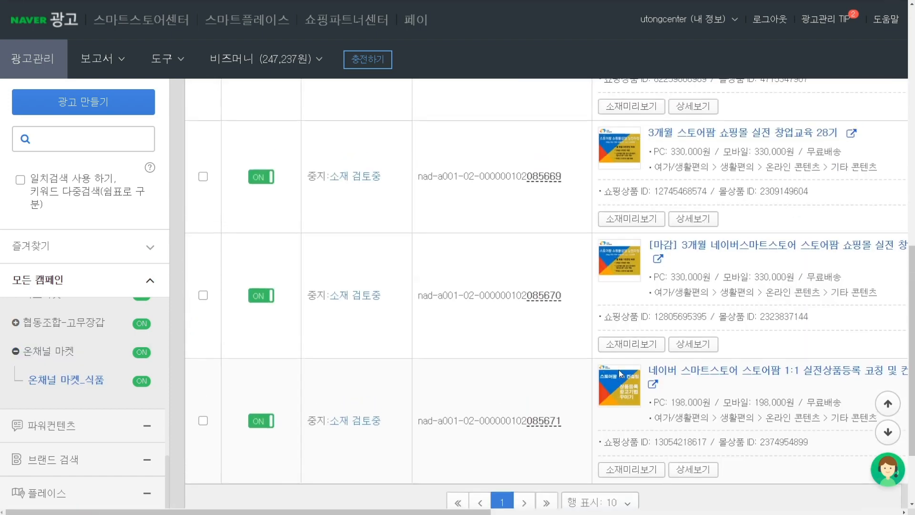
pyautogui.scroll(2, 618, 373)
pyautogui.scroll(-2, 618, 373)
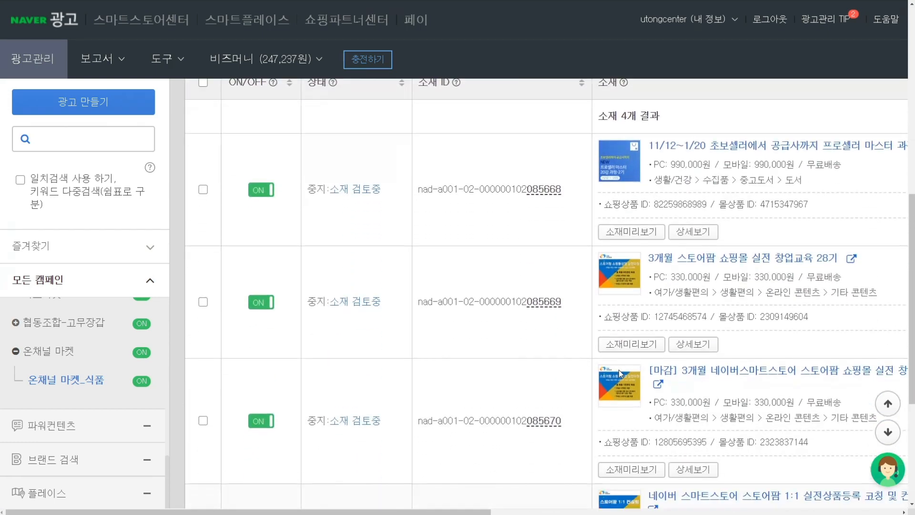
pyautogui.scroll(1, 619, 370)
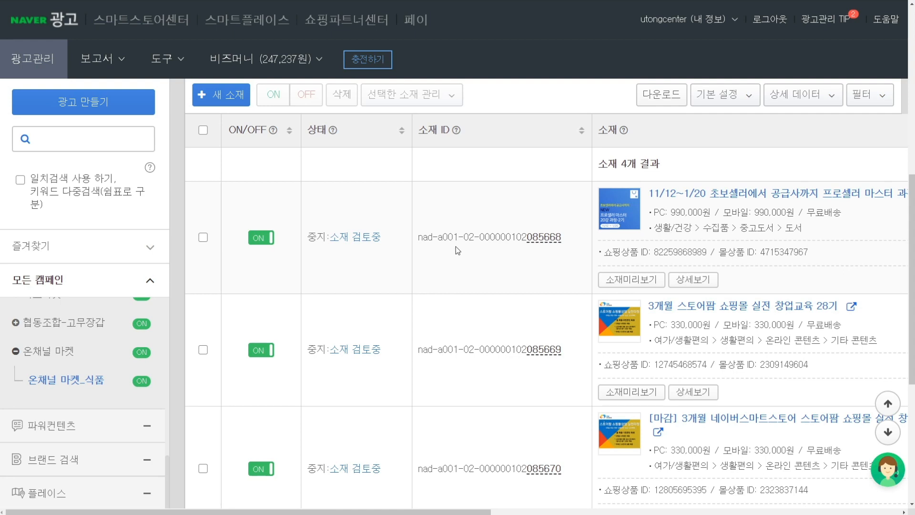
pyautogui.scroll(2, 451, 246)
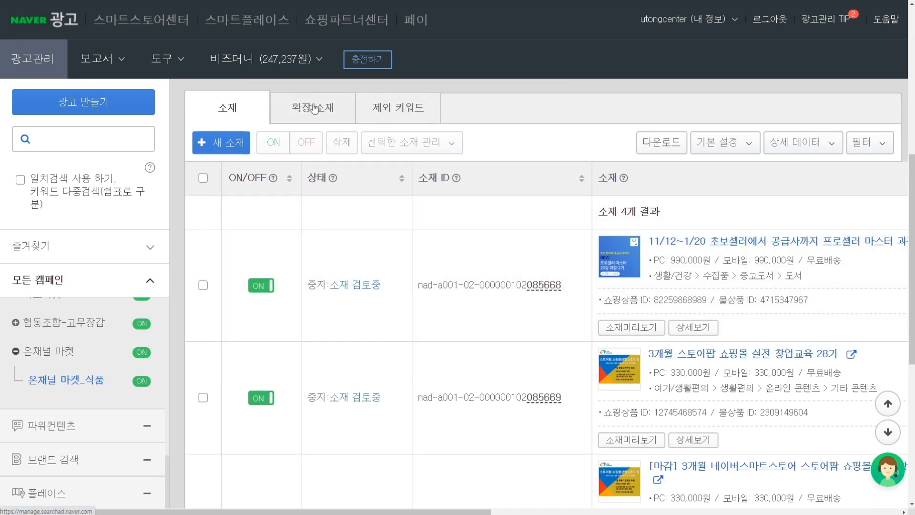